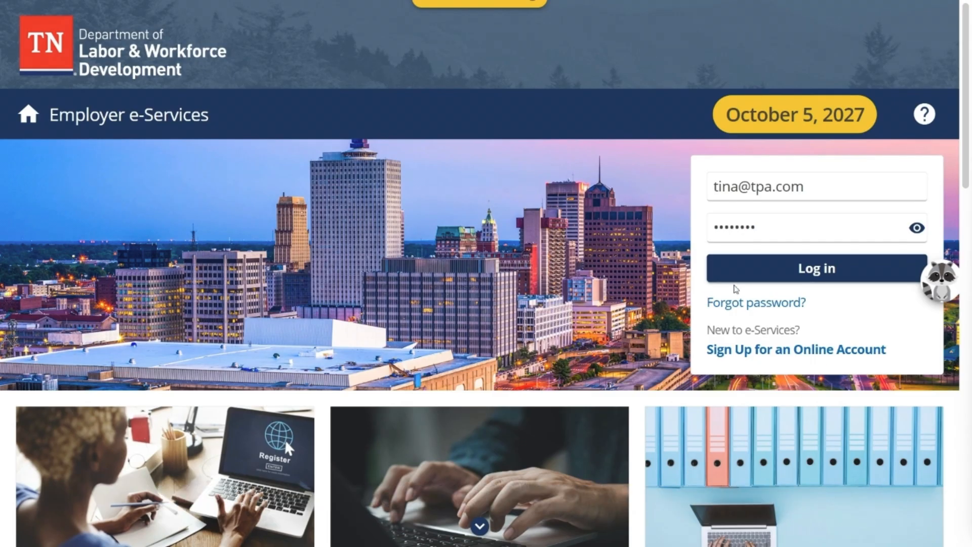
- Log in to Employer e-Services and open Manage Clients from the Accountant Center
{"action": "left_click", "coordinate": [771, 278]}
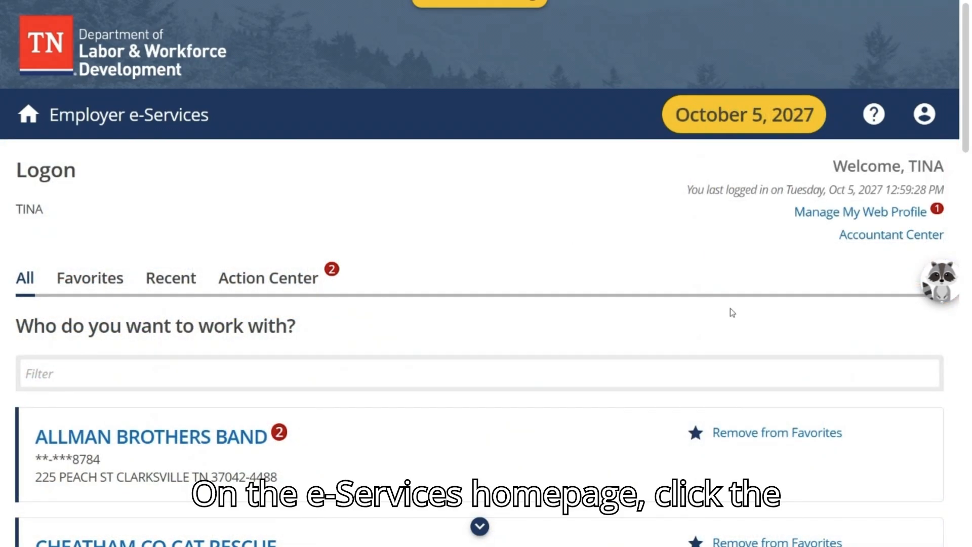
{"action": "left_click", "coordinate": [860, 238]}
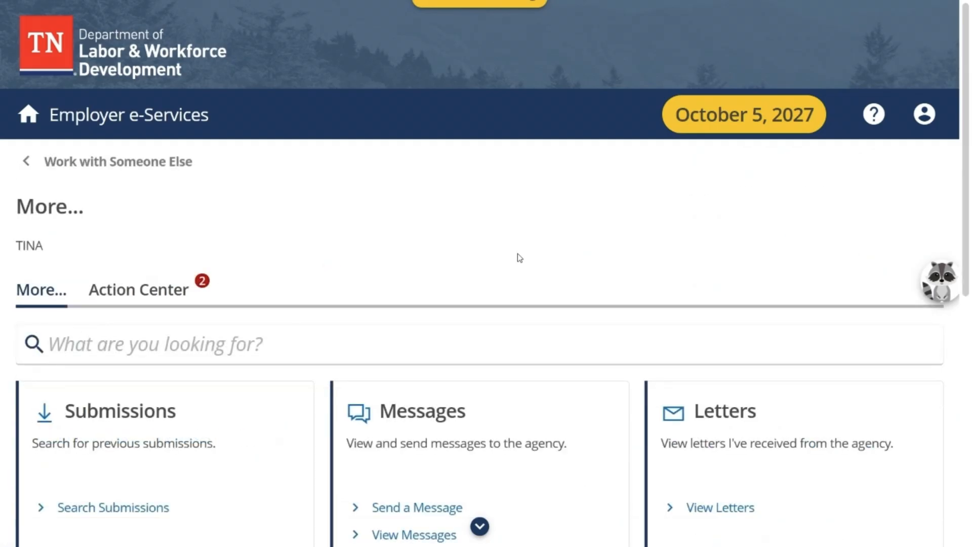
{"action": "scroll", "coordinate": [519, 258], "scroll_direction": "down", "scroll_amount": 5}
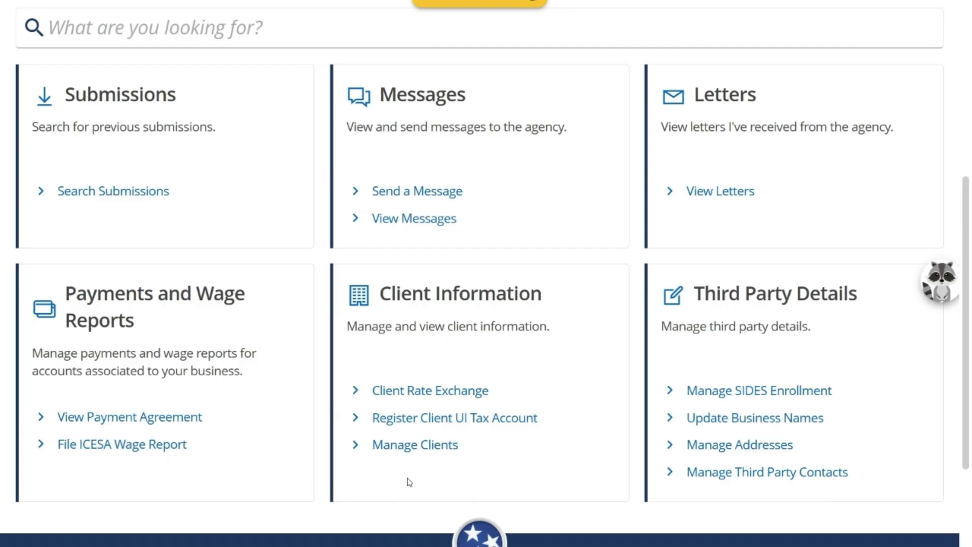
{"action": "left_click", "coordinate": [419, 448]}
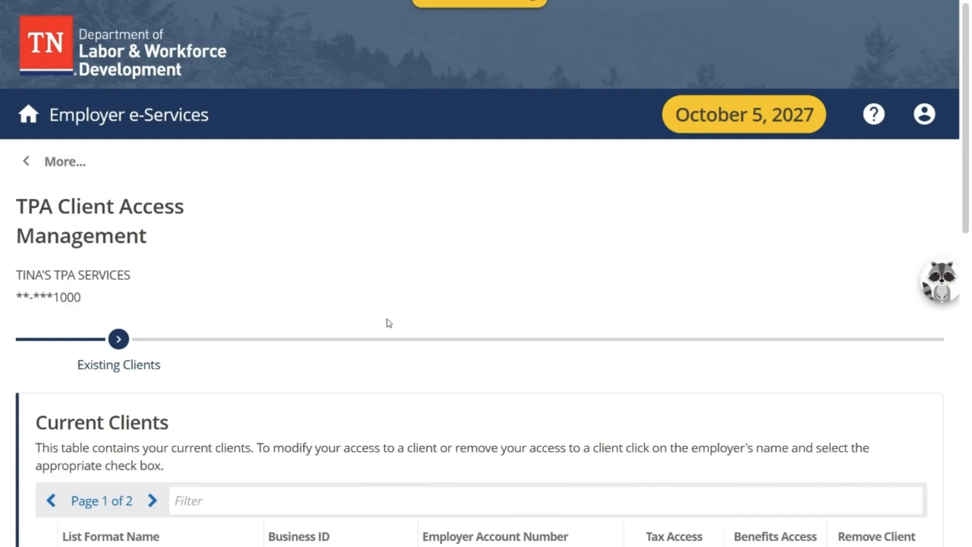
- Remove Benefits Access for the current client DAVE'S EMU FARM, keeping Tax Access, and confirm the change
{"action": "scroll", "coordinate": [387, 322], "scroll_direction": "down", "scroll_amount": 3}
{"action": "scroll", "coordinate": [388, 323], "scroll_direction": "down", "scroll_amount": 4}
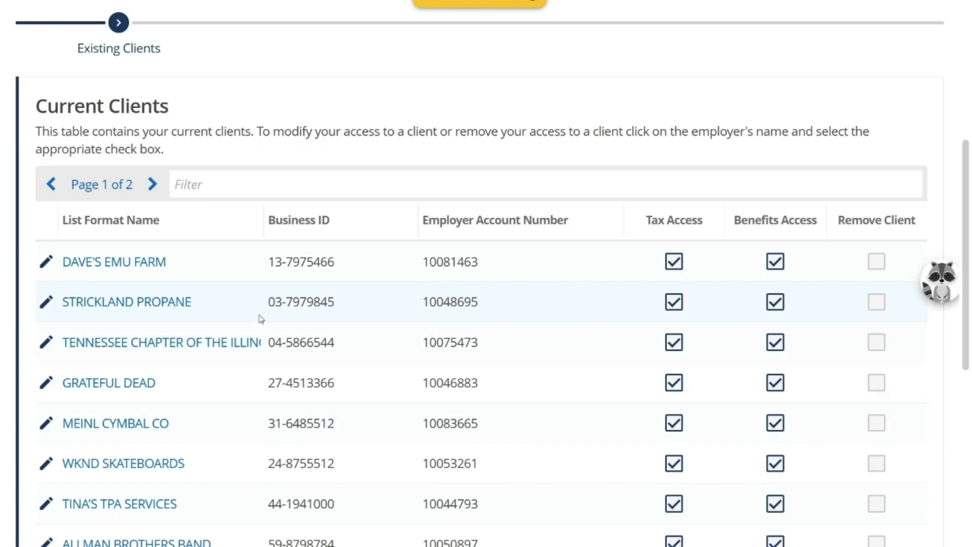
{"action": "left_click", "coordinate": [148, 273]}
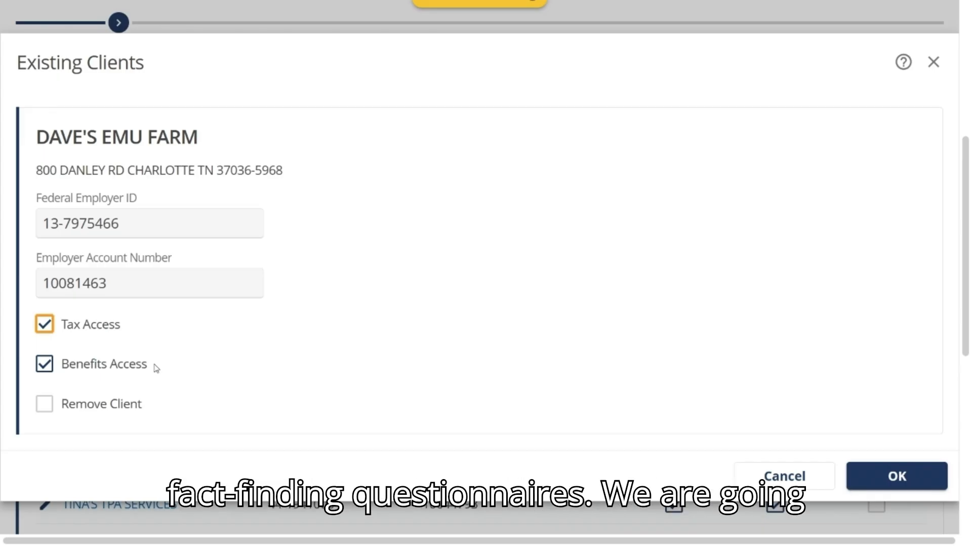
{"action": "scroll", "coordinate": [154, 367], "scroll_direction": "down", "scroll_amount": 2}
{"action": "left_click", "coordinate": [44, 300]}
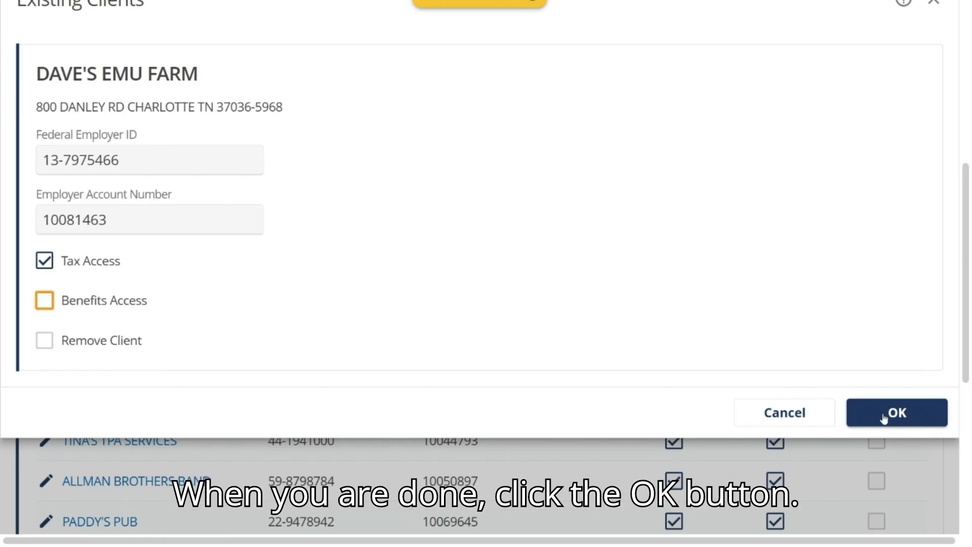
{"action": "left_click", "coordinate": [884, 414]}
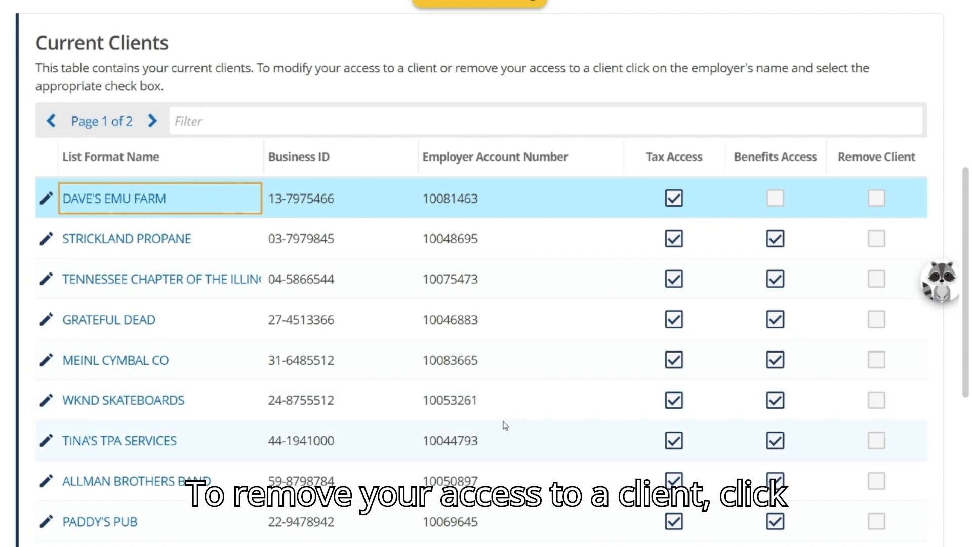
- Mark STRICKLAND PROPANE with Remove Client, clear its Benefits Access and Tax Access, and confirm
{"action": "left_click", "coordinate": [145, 241]}
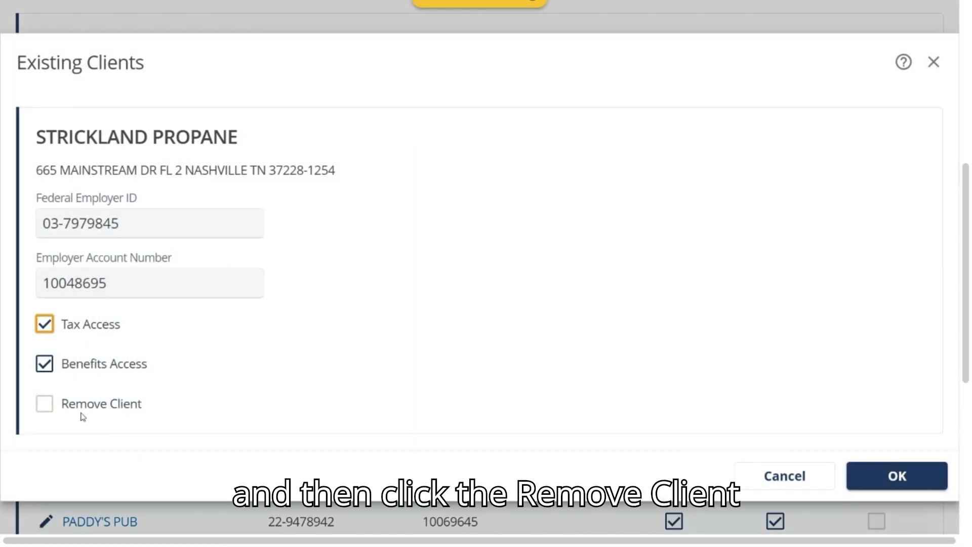
{"action": "left_click", "coordinate": [46, 405]}
{"action": "left_click", "coordinate": [44, 364]}
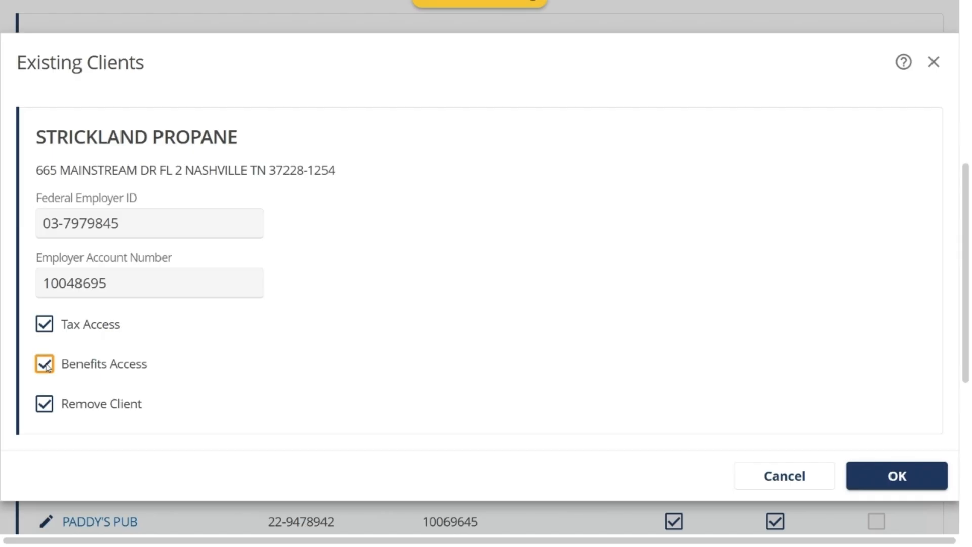
{"action": "left_click", "coordinate": [49, 324]}
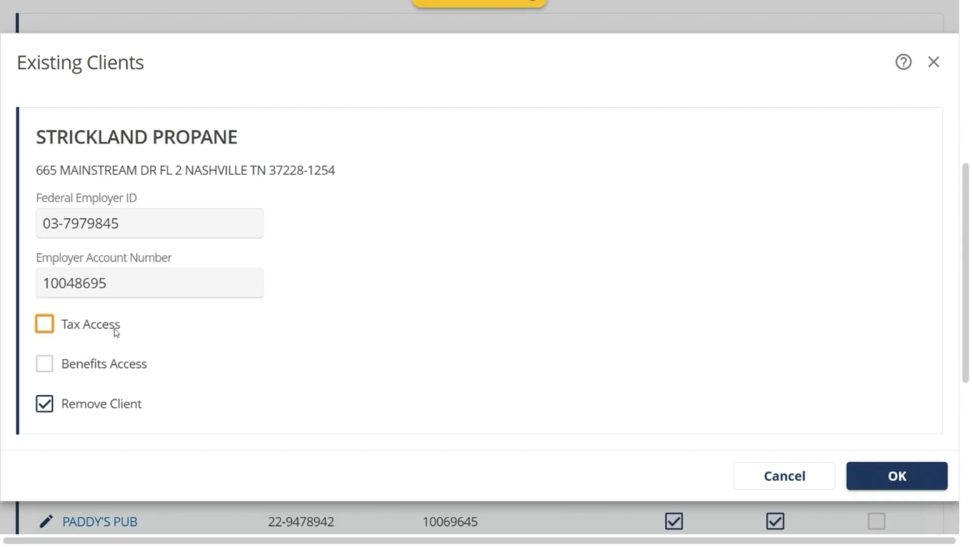
{"action": "left_click", "coordinate": [896, 476]}
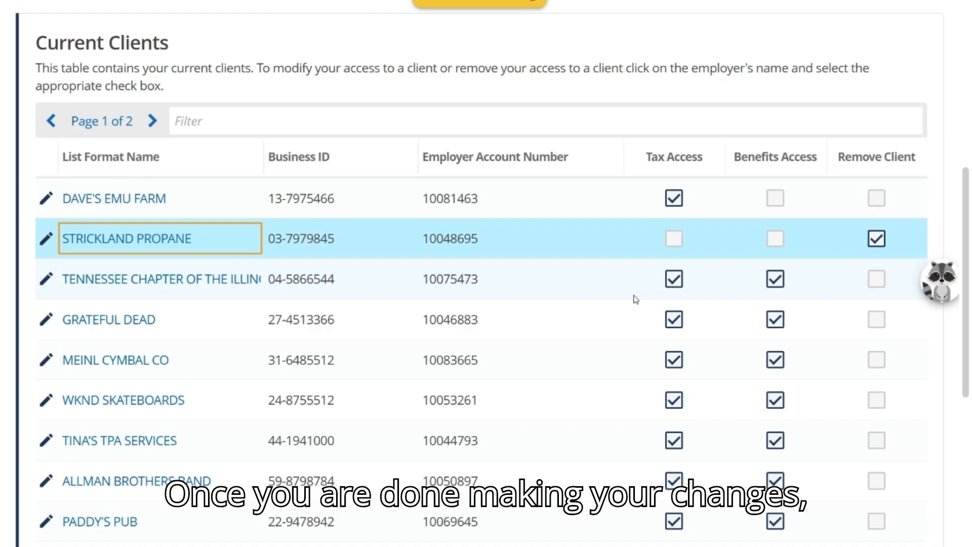
- Finish the existing clients stage and continue to the stage for adding new clients
{"action": "scroll", "coordinate": [636, 298], "scroll_direction": "down", "scroll_amount": 3}
{"action": "scroll", "coordinate": [636, 299], "scroll_direction": "down", "scroll_amount": 5}
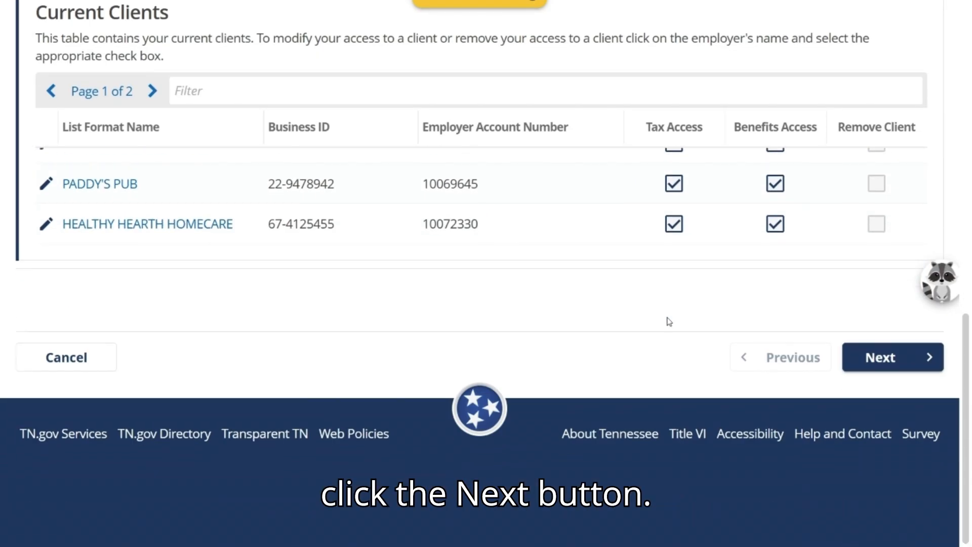
{"action": "left_click", "coordinate": [901, 365]}
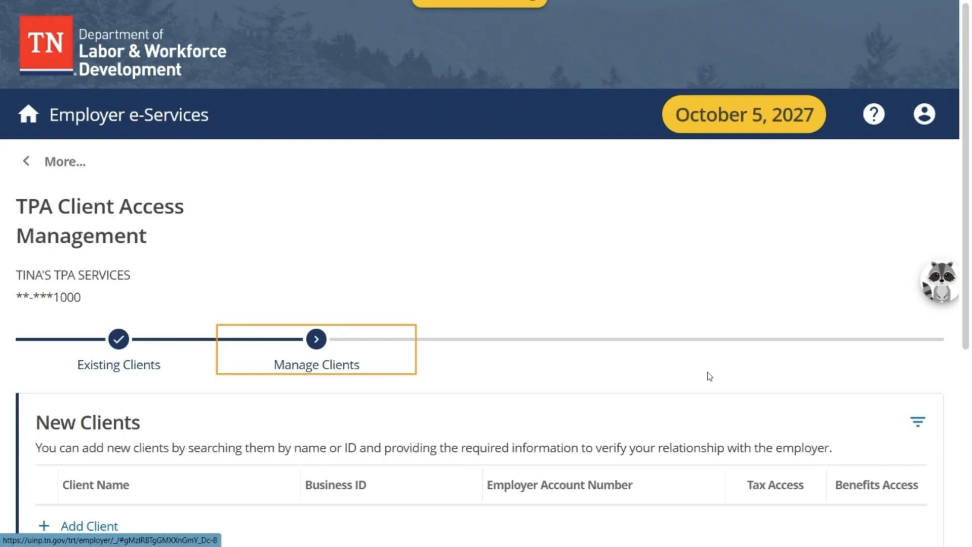
- Start adding a new client as a Tennessee employer and open the client search
{"action": "scroll", "coordinate": [648, 354], "scroll_direction": "down", "scroll_amount": 3}
{"action": "scroll", "coordinate": [649, 354], "scroll_direction": "down", "scroll_amount": 1}
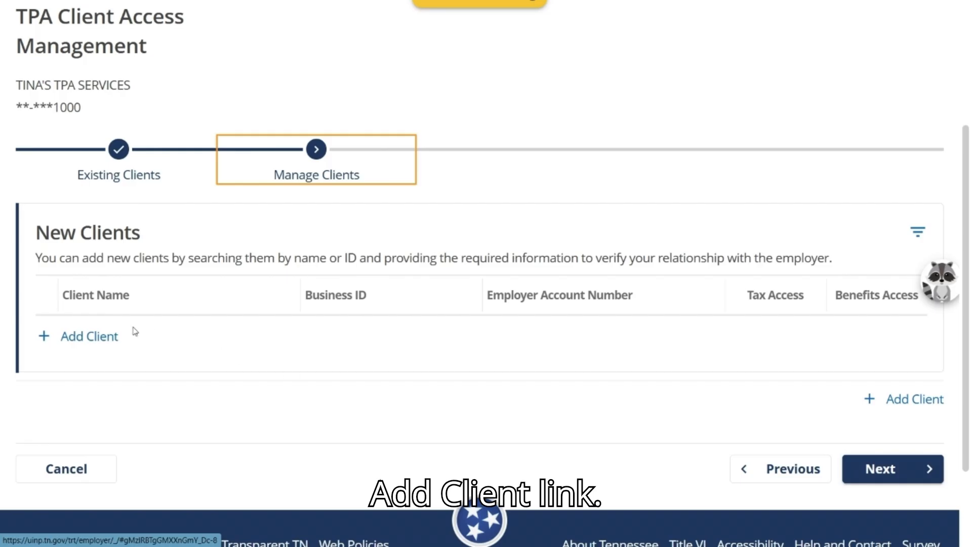
{"action": "left_click", "coordinate": [87, 340]}
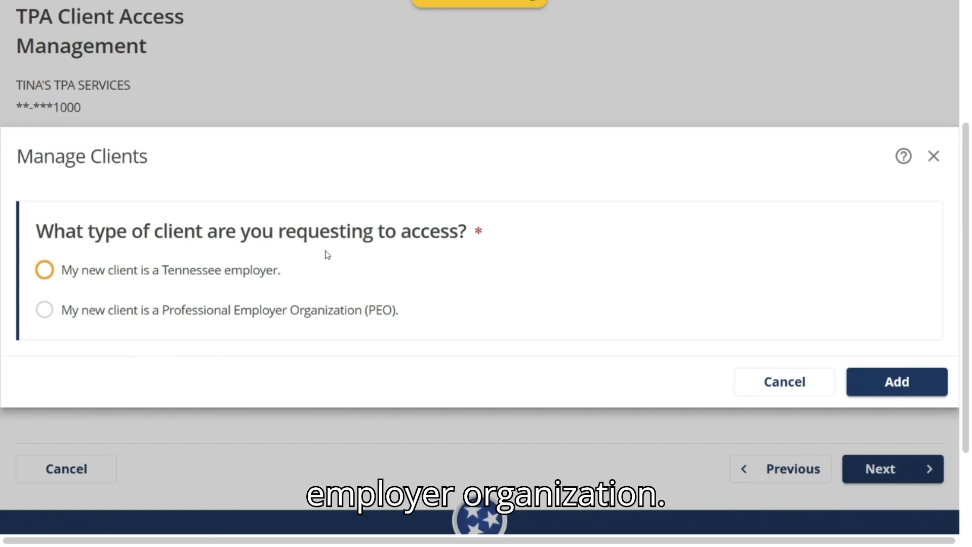
{"action": "left_click", "coordinate": [46, 270]}
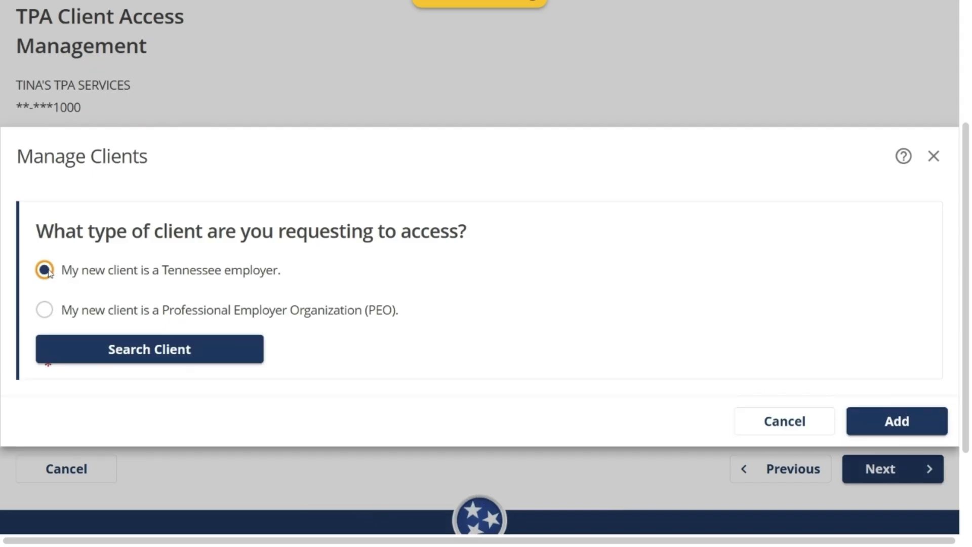
{"action": "left_click", "coordinate": [194, 354]}
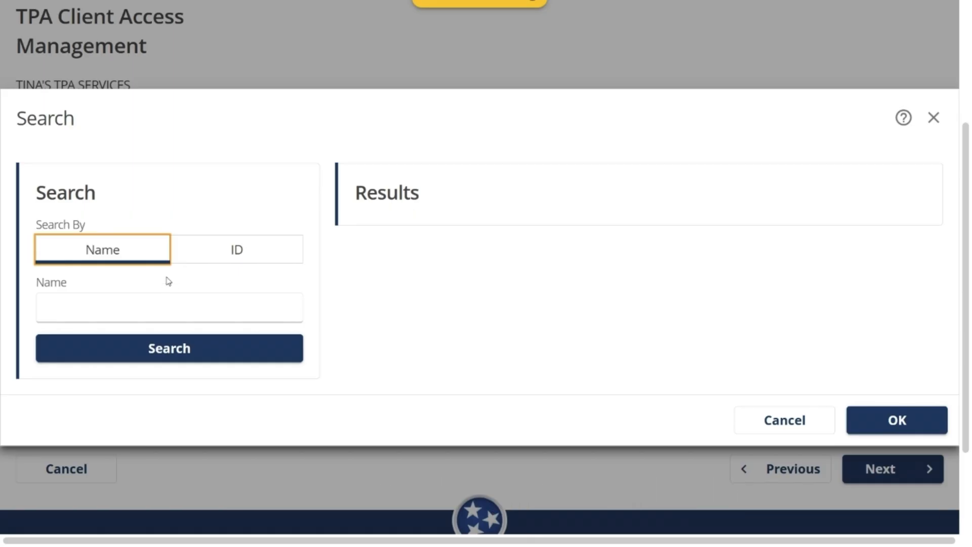
{"action": "left_click", "coordinate": [181, 260]}
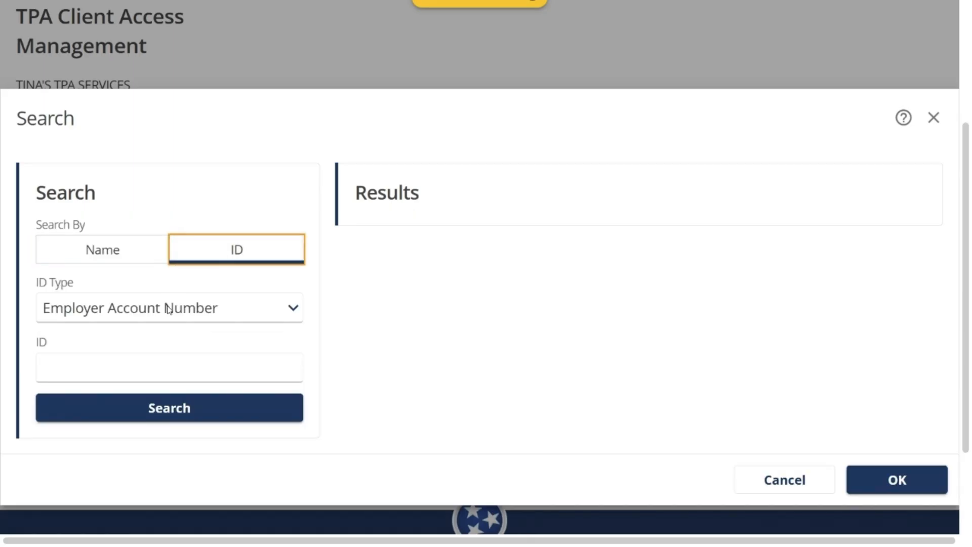
{"action": "left_click", "coordinate": [293, 316]}
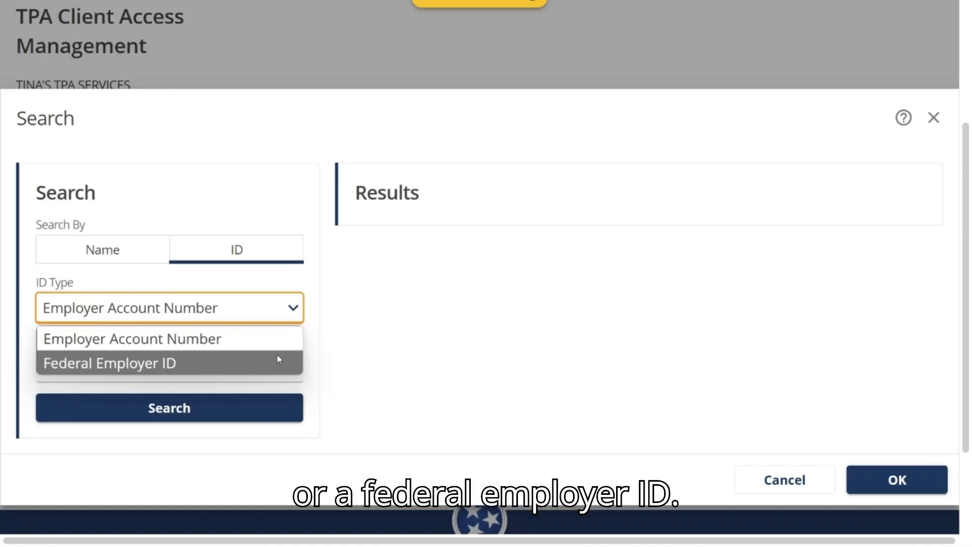
{"action": "left_click", "coordinate": [279, 280]}
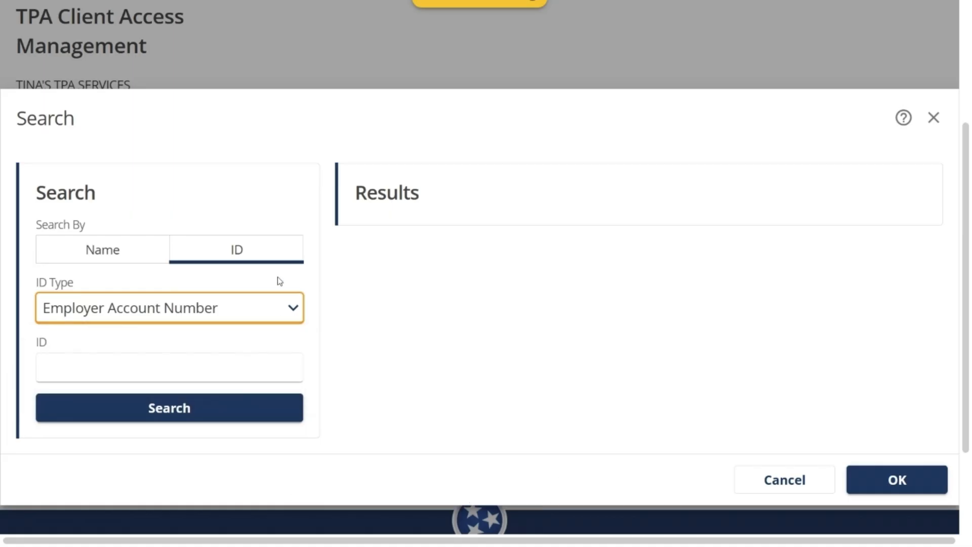
{"action": "left_click", "coordinate": [111, 260]}
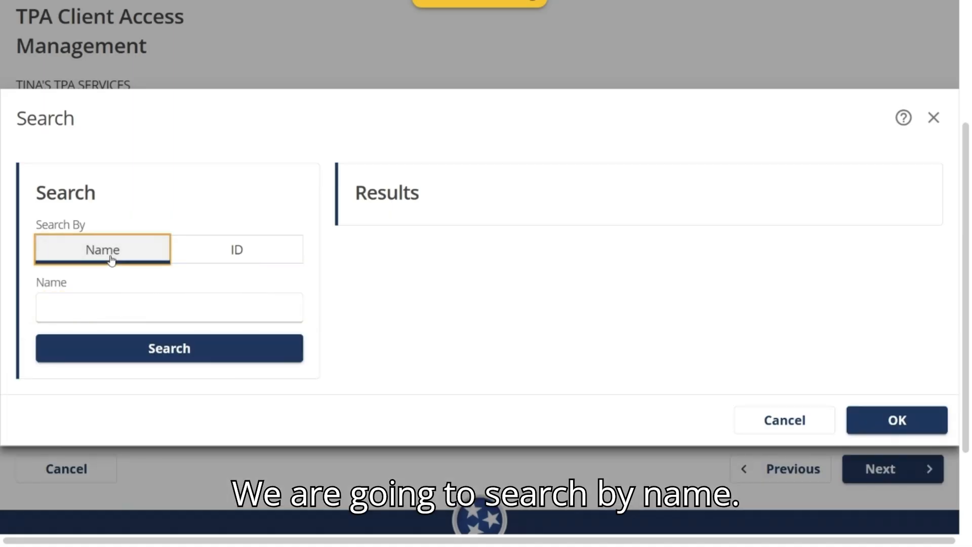
- Search for the client by the name B-RYE and accept B-RYE'S SPUD STAND as the new client
{"action": "left_click", "coordinate": [117, 306]}
{"action": "type", "text": "B"}
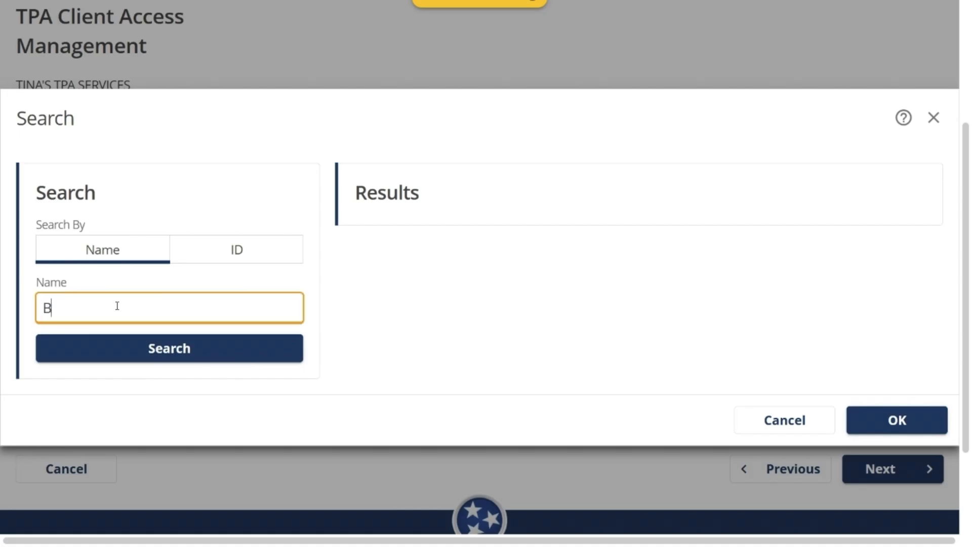
{"action": "type", "text": "-RYE"}
{"action": "left_click", "coordinate": [143, 348]}
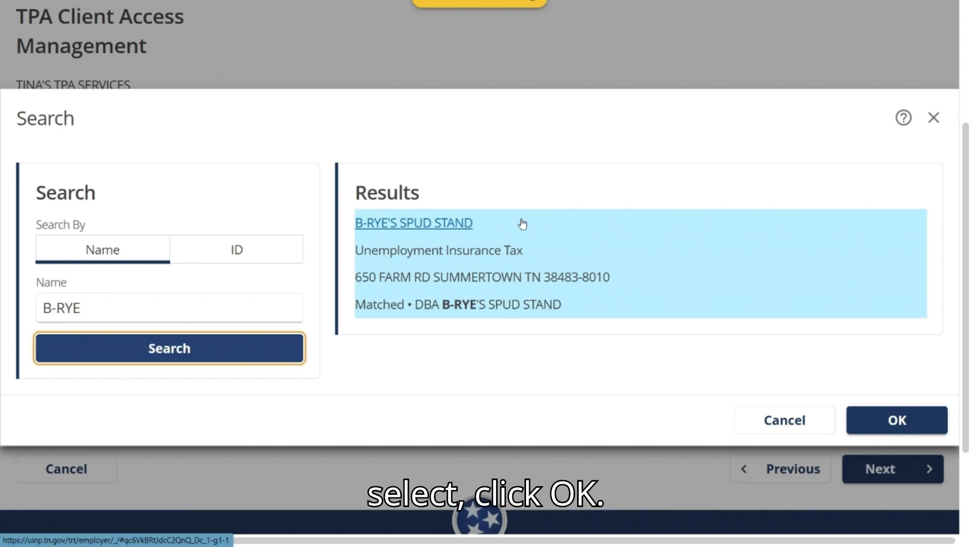
{"action": "left_click", "coordinate": [878, 431]}
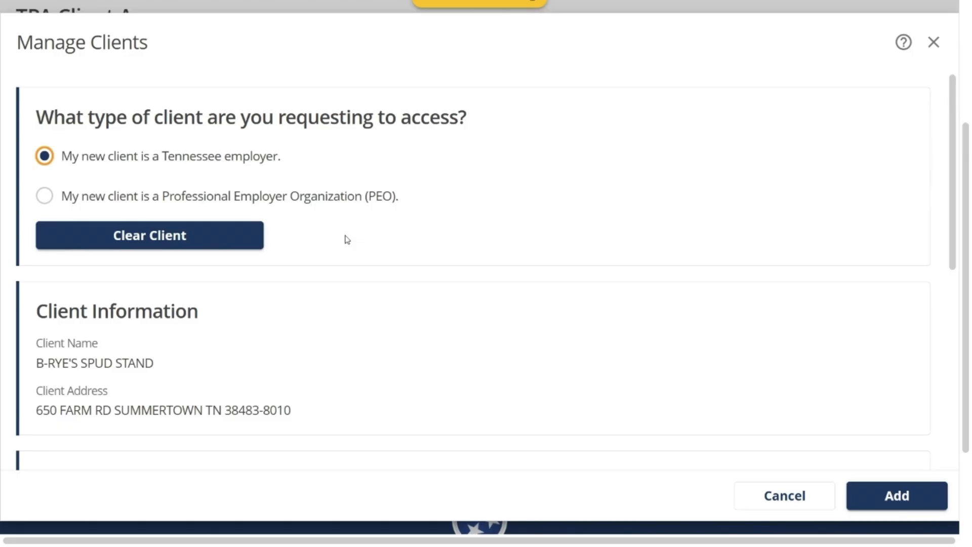
- Request both Benefits Access and Tax Access for B-RYE'S SPUD STAND
{"action": "scroll", "coordinate": [346, 239], "scroll_direction": "down", "scroll_amount": 1}
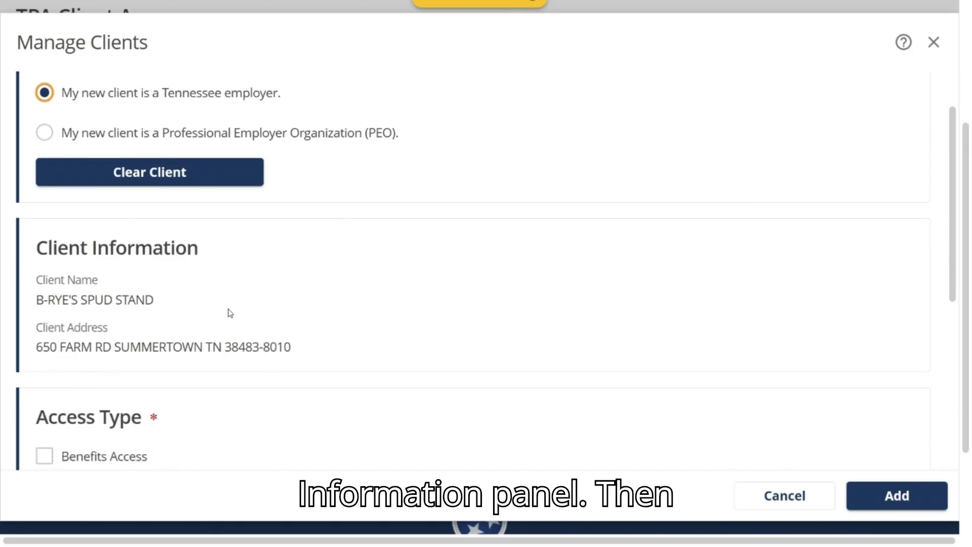
{"action": "scroll", "coordinate": [229, 312], "scroll_direction": "down", "scroll_amount": 3}
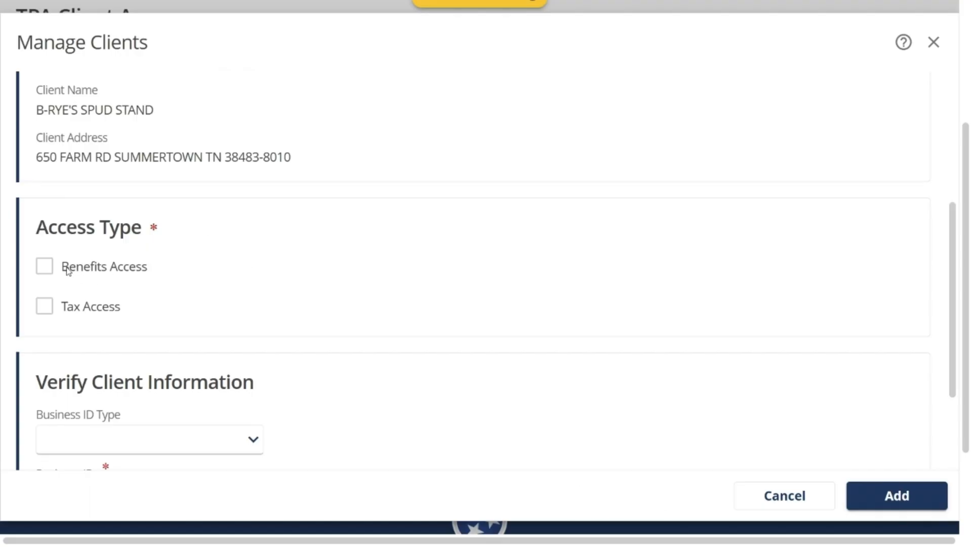
{"action": "left_click", "coordinate": [43, 272]}
{"action": "left_click", "coordinate": [45, 310]}
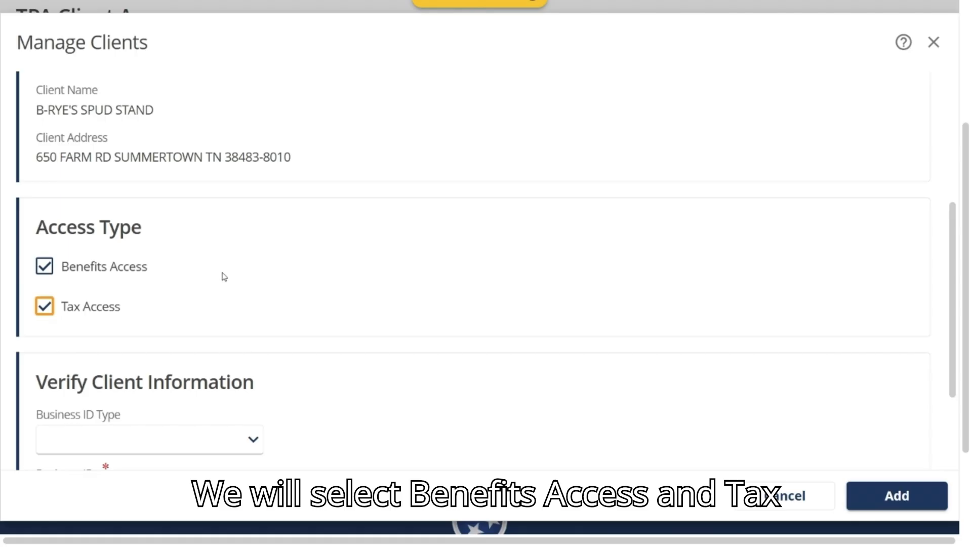
- Set the client's Business ID Type to Federal Employer ID and paste in the business ID
{"action": "scroll", "coordinate": [384, 273], "scroll_direction": "down", "scroll_amount": 3}
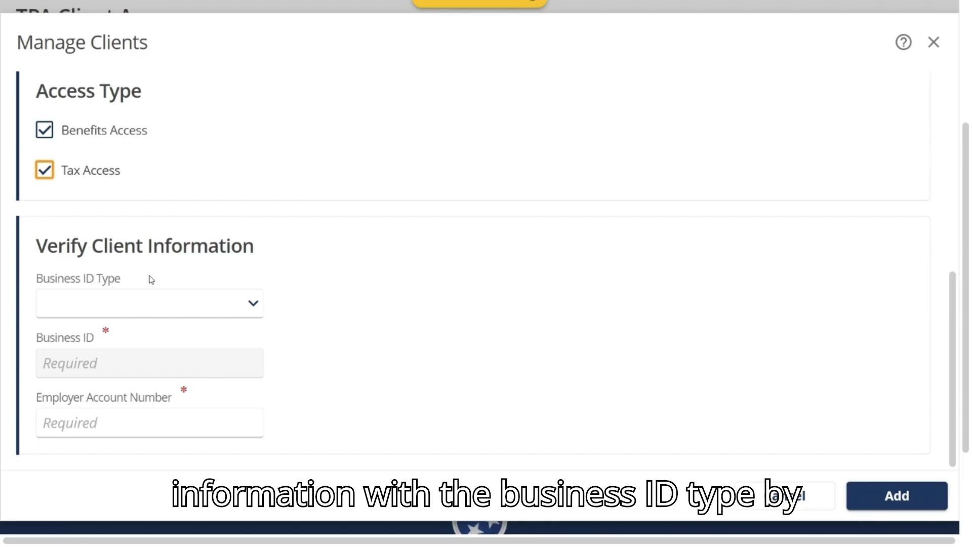
{"action": "left_click", "coordinate": [253, 303]}
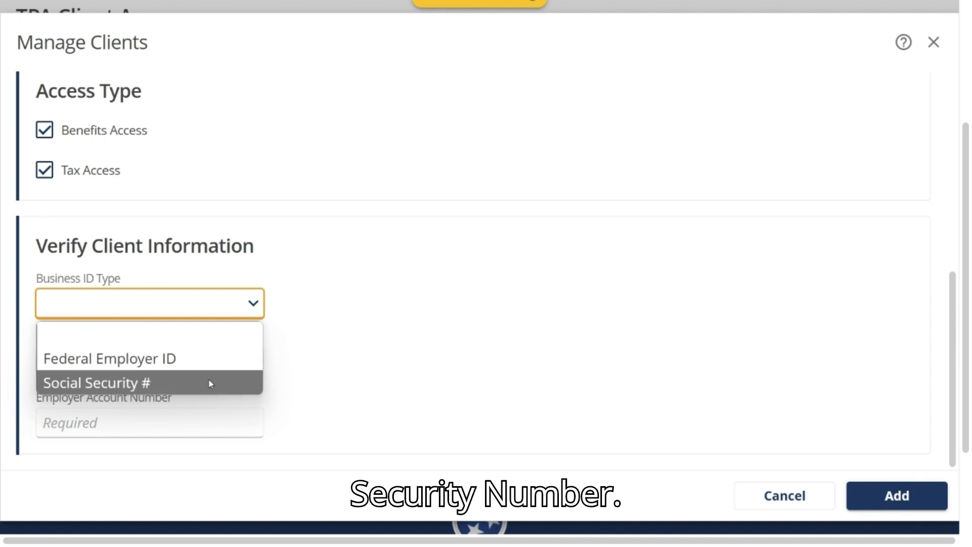
{"action": "left_click", "coordinate": [211, 360]}
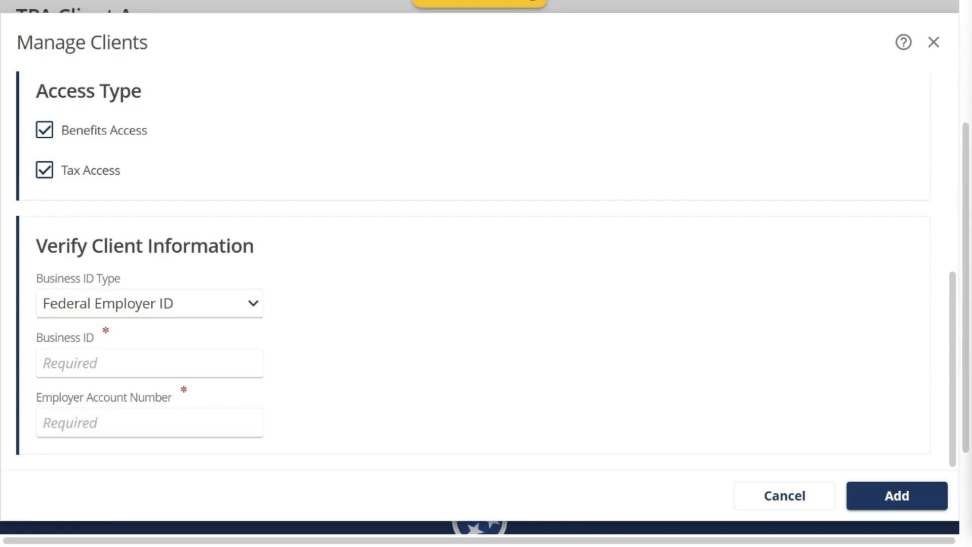
{"action": "left_click", "coordinate": [191, 360]}
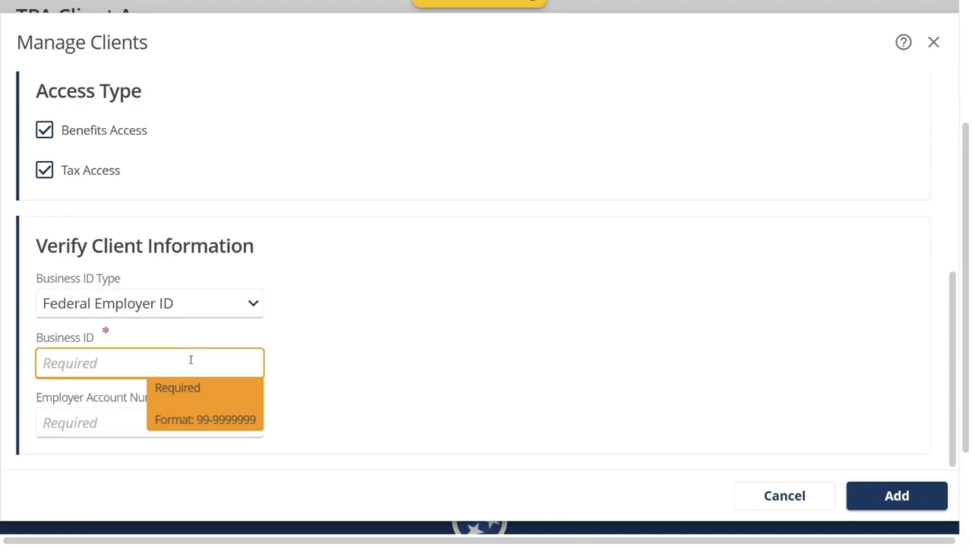
{"action": "left_click", "coordinate": [325, 350]}
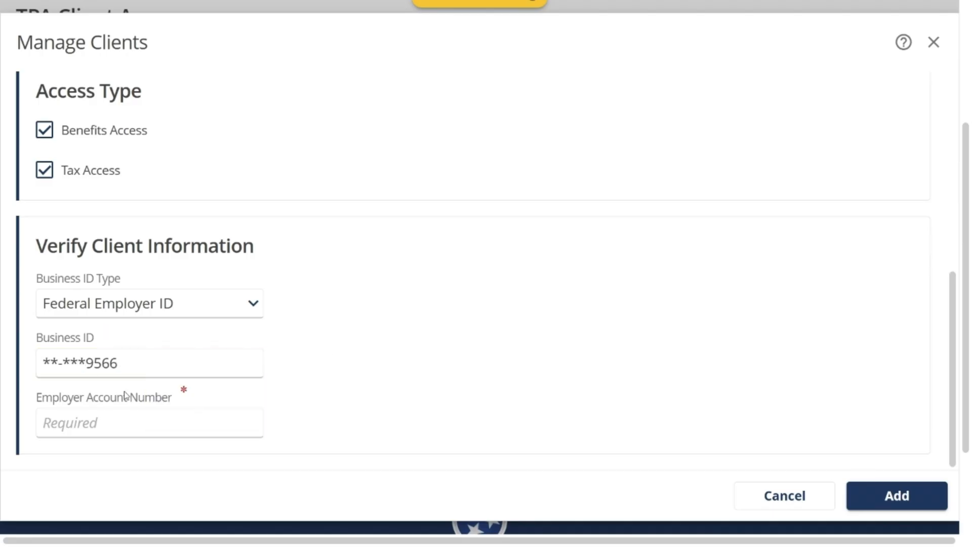
- Paste in the client's employer account number and add the client to the New Clients list
{"action": "left_click", "coordinate": [230, 425]}
{"action": "left_click", "coordinate": [609, 343]}
{"action": "scroll", "coordinate": [609, 343], "scroll_direction": "down", "scroll_amount": 1}
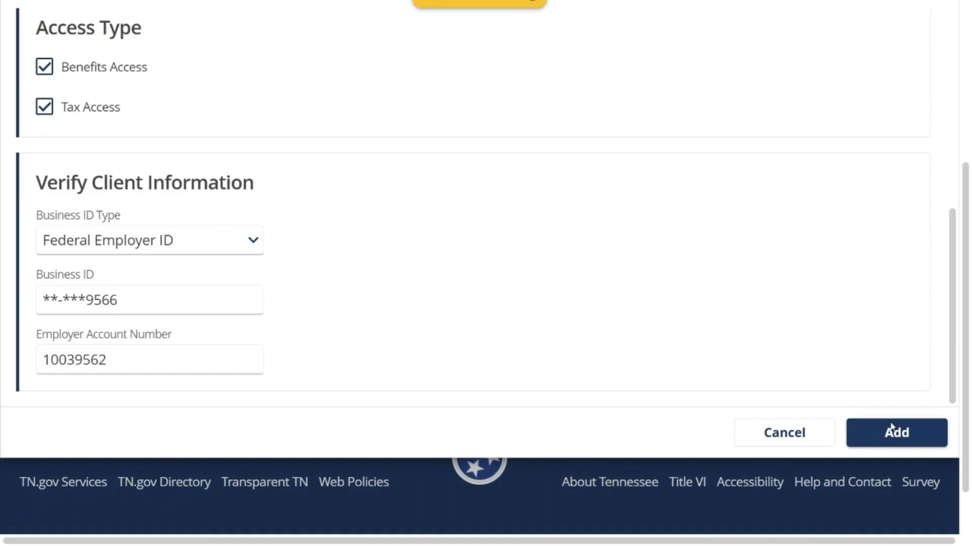
{"action": "left_click", "coordinate": [893, 433]}
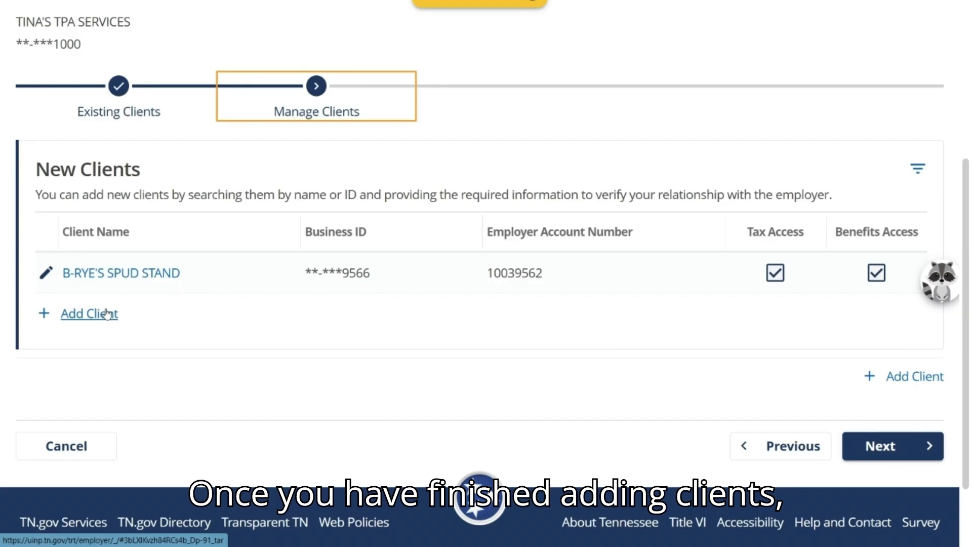
- Proceed to the review of client list updates, submit the third party access request and close the confirmation
{"action": "left_click", "coordinate": [872, 447]}
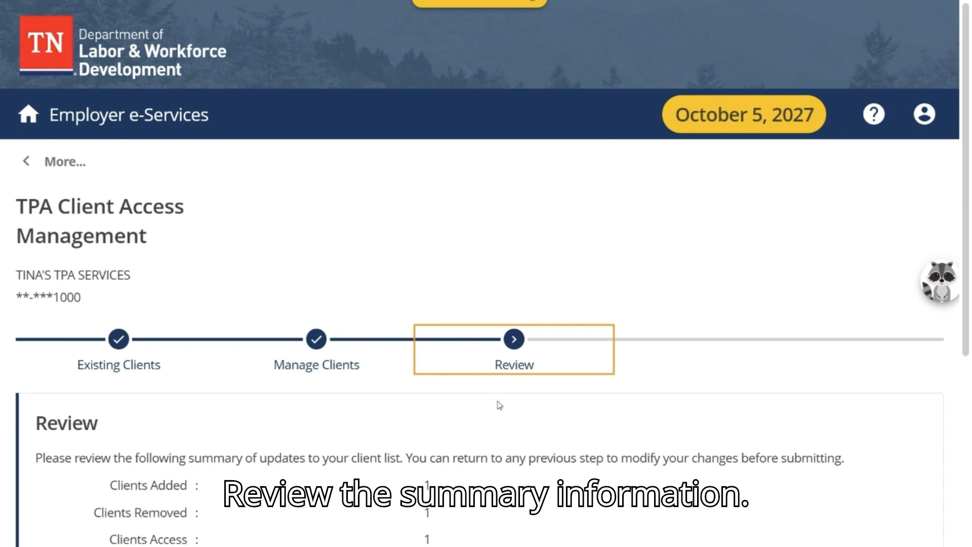
{"action": "scroll", "coordinate": [393, 387], "scroll_direction": "down", "scroll_amount": 2}
{"action": "scroll", "coordinate": [392, 385], "scroll_direction": "down", "scroll_amount": 3}
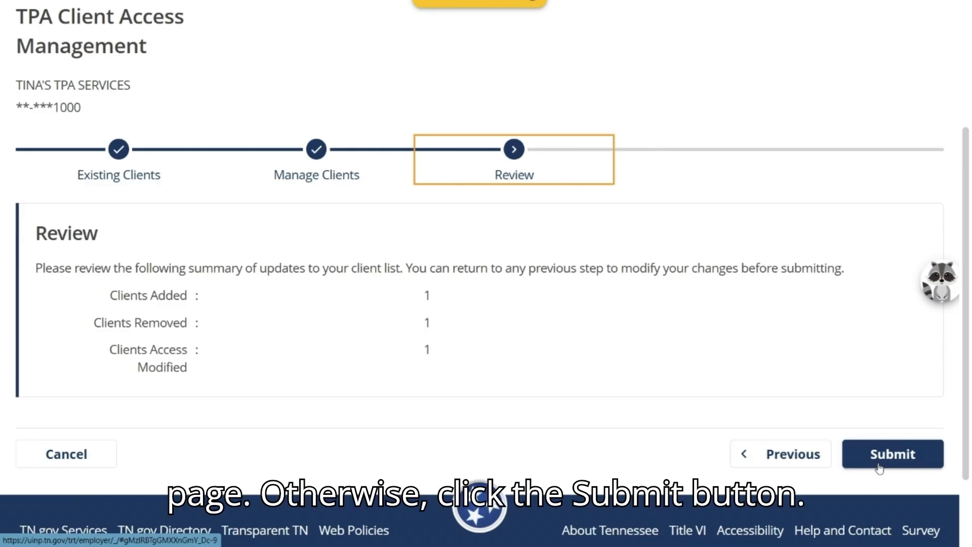
{"action": "left_click", "coordinate": [892, 454]}
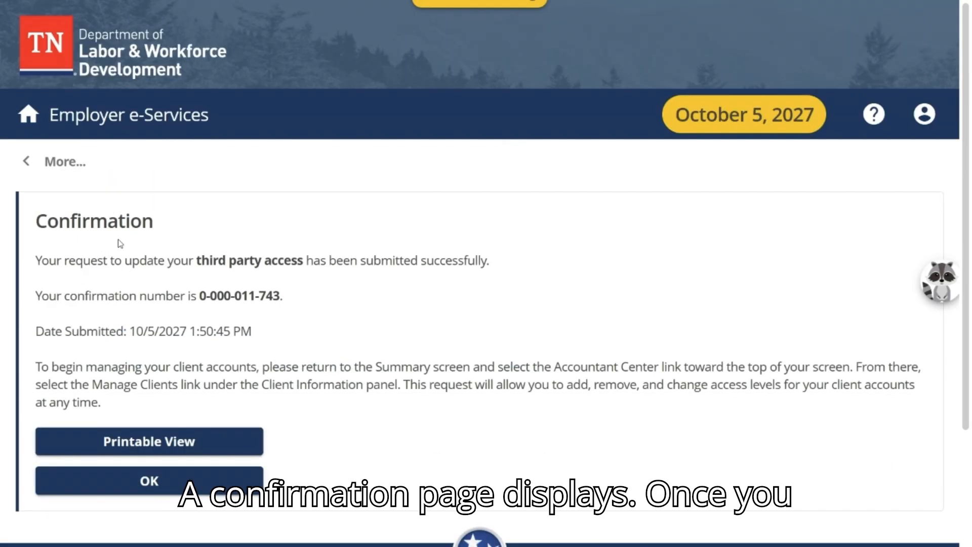
{"action": "left_click", "coordinate": [144, 481]}
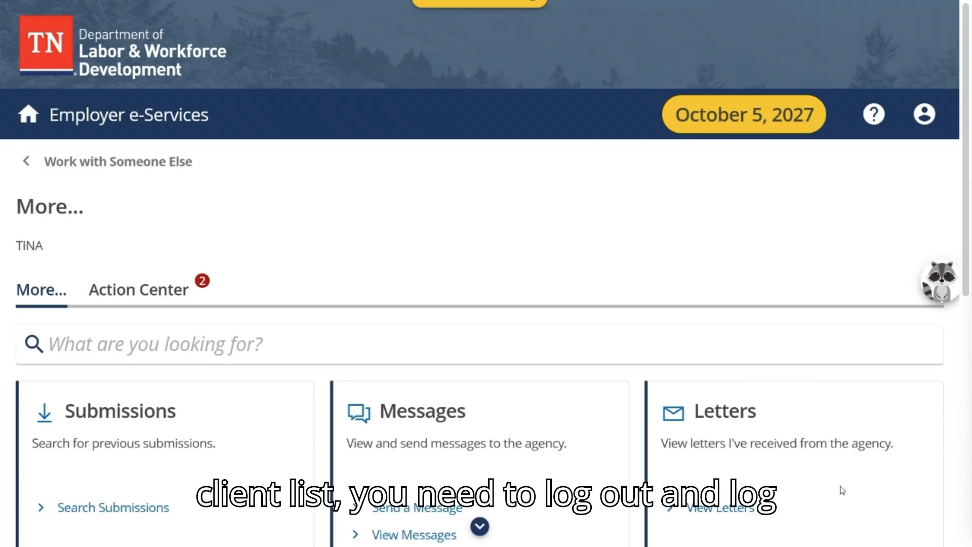
- Log off from the account, confirm logging off and start over at the login page
{"action": "left_click", "coordinate": [922, 111]}
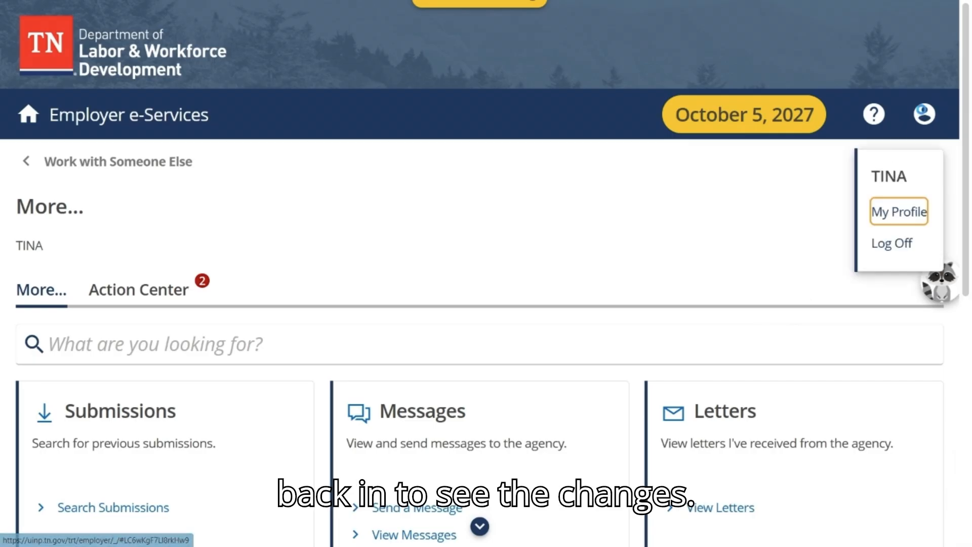
{"action": "left_click", "coordinate": [891, 243]}
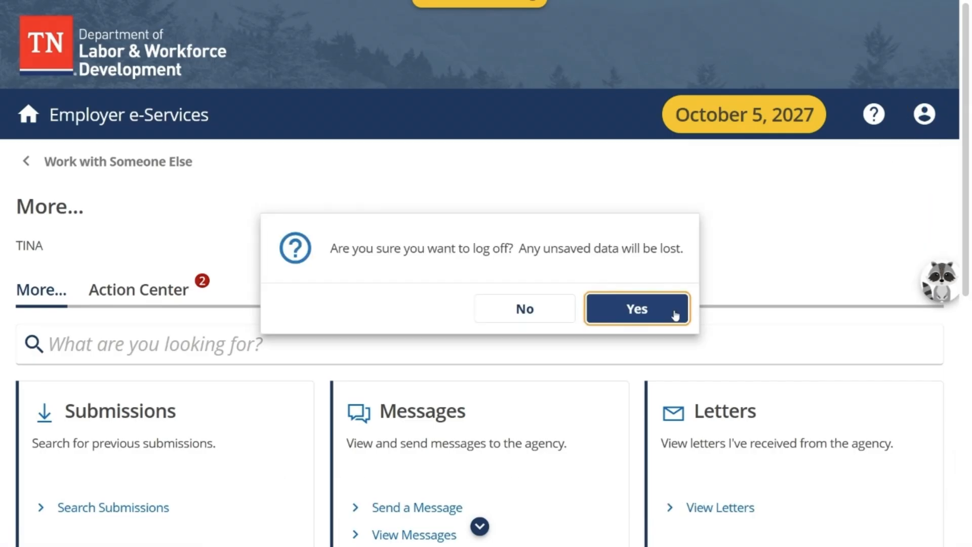
{"action": "left_click", "coordinate": [675, 314]}
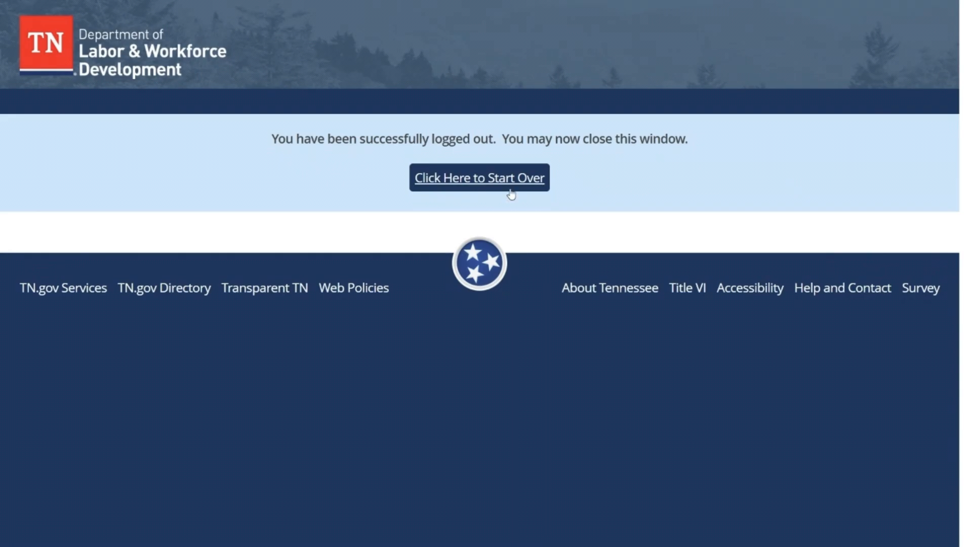
{"action": "left_click", "coordinate": [509, 181]}
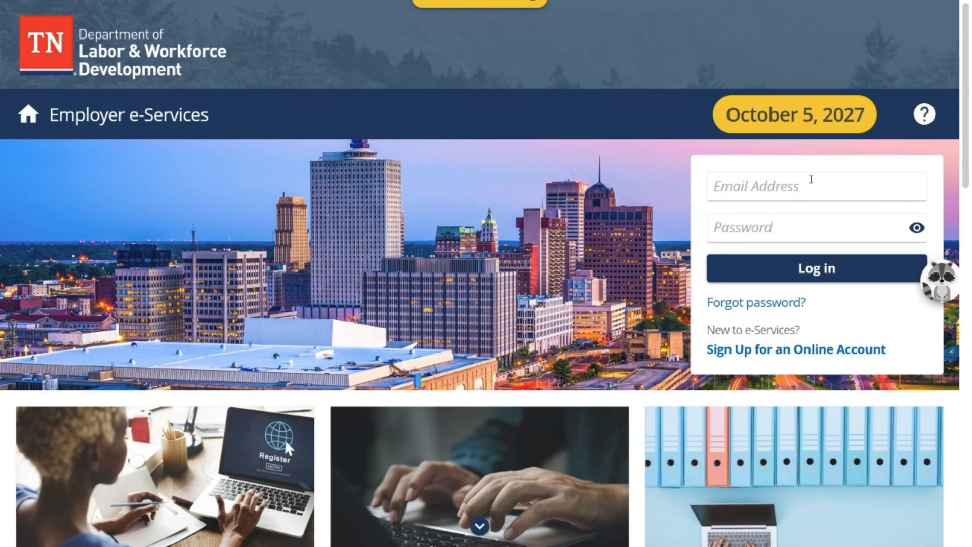
- Log back in to the third-party administrator account with its e-mail username and account password
{"action": "left_click", "coordinate": [812, 192]}
{"action": "key", "text": "Tab"}
{"action": "type", "text": "•••••"}
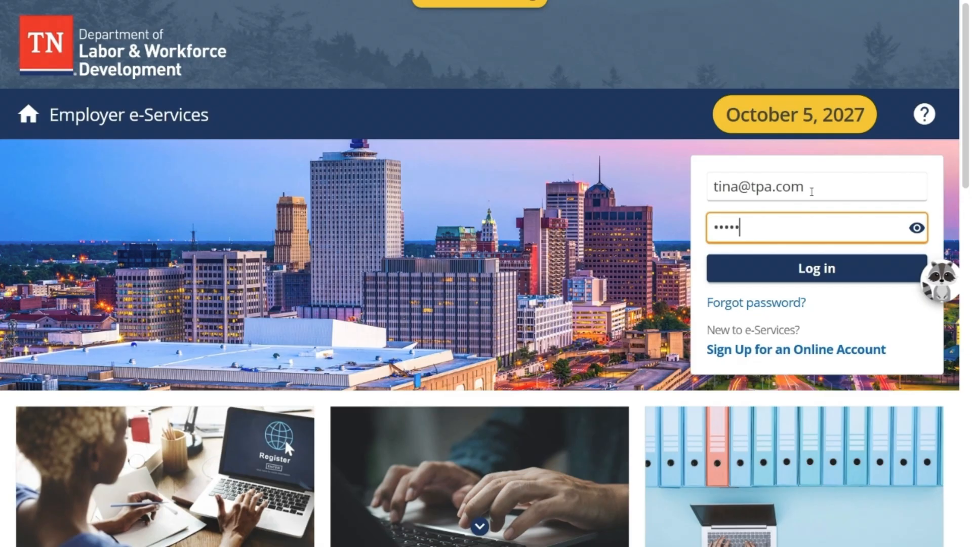
{"action": "key", "text": "Return"}
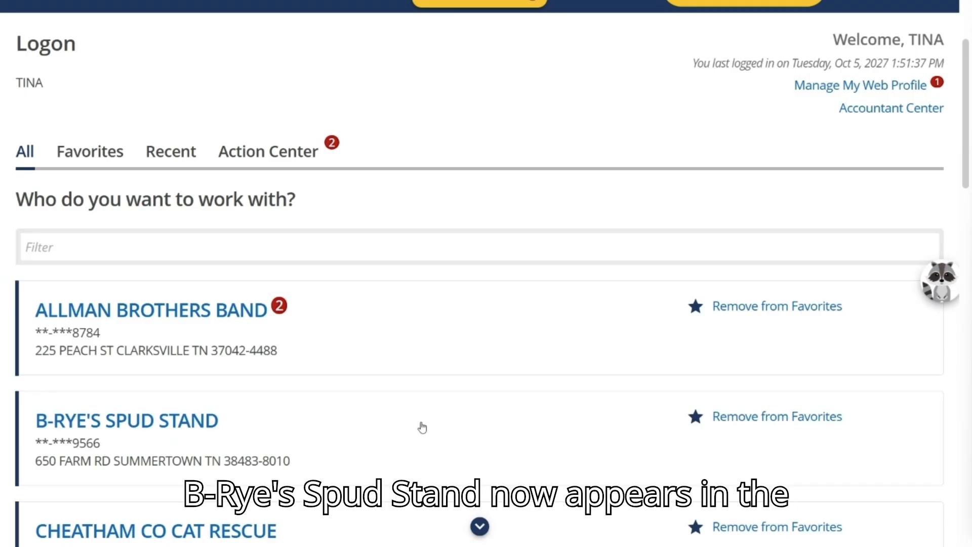
- Examine the list of clients to work with, checking for B-RYE'S SPUD STAND and for the removed Strickland Propane
{"action": "scroll", "coordinate": [422, 435], "scroll_direction": "down", "scroll_amount": 4}
{"action": "scroll", "coordinate": [423, 434], "scroll_direction": "down", "scroll_amount": 9}
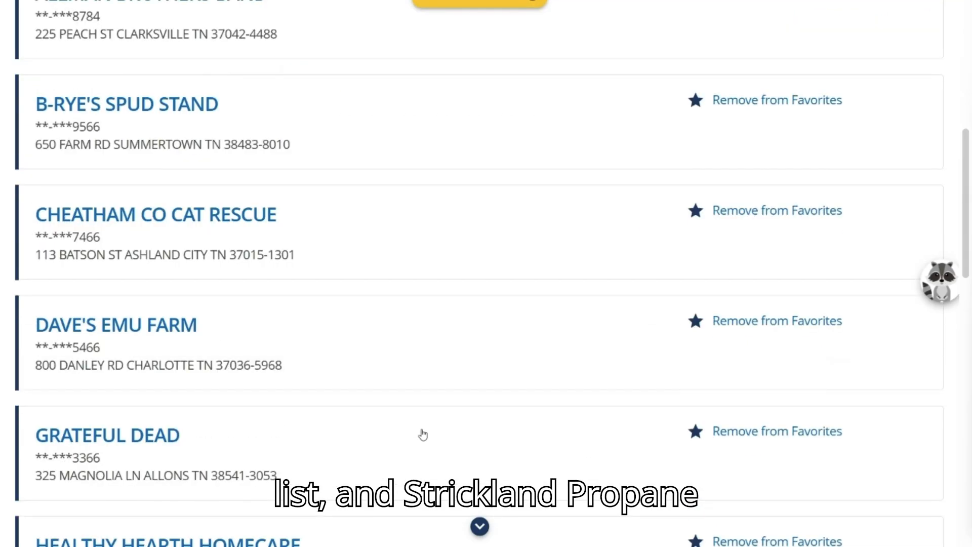
{"action": "scroll", "coordinate": [423, 434], "scroll_direction": "down", "scroll_amount": 8}
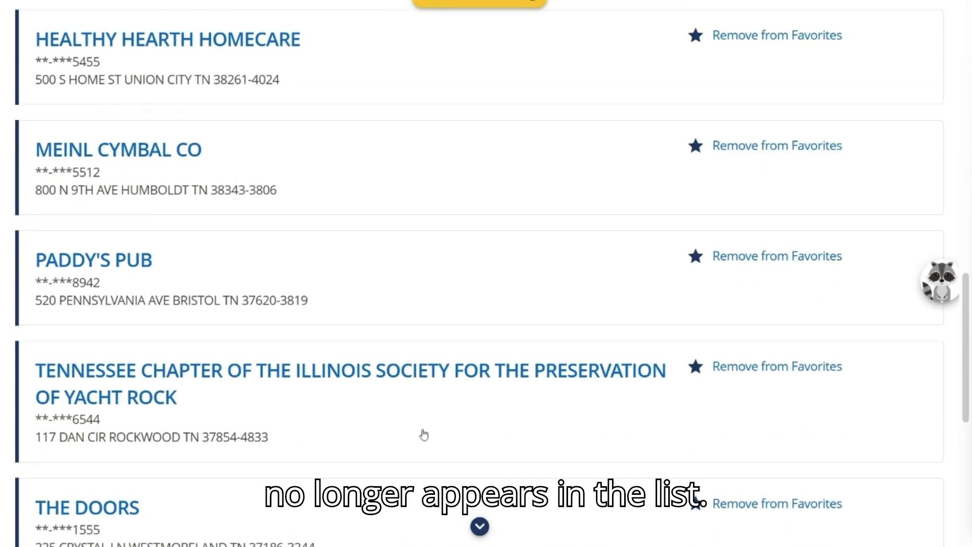
{"action": "scroll", "coordinate": [423, 434], "scroll_direction": "up", "scroll_amount": 4}
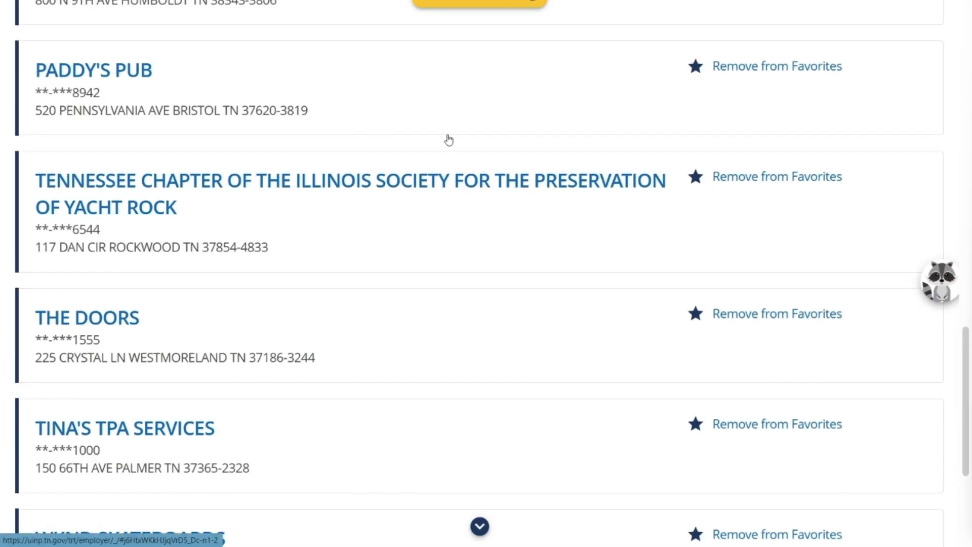
{"action": "scroll", "coordinate": [572, 303], "scroll_direction": "up", "scroll_amount": 1}
{"action": "scroll", "coordinate": [572, 302], "scroll_direction": "up", "scroll_amount": 20}
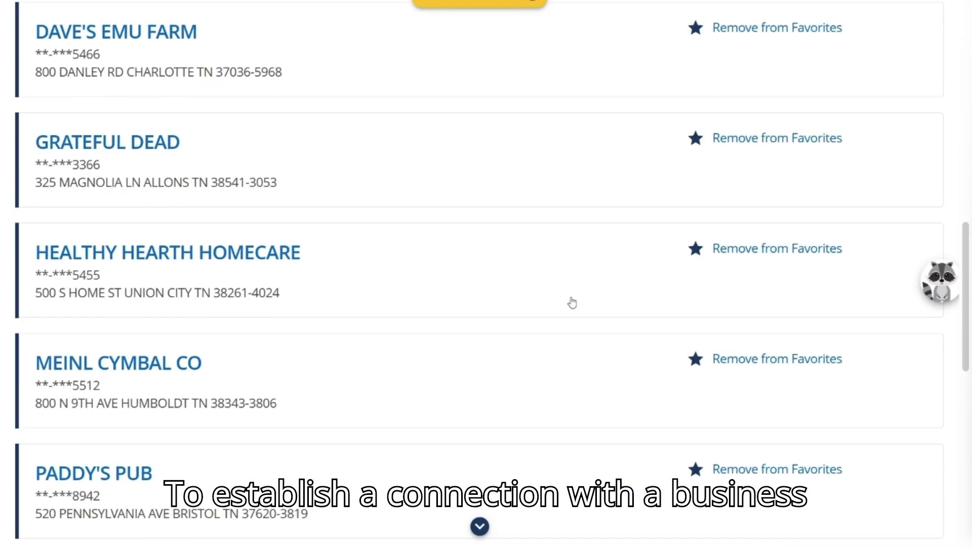
{"action": "scroll", "coordinate": [572, 302], "scroll_direction": "up", "scroll_amount": 1}
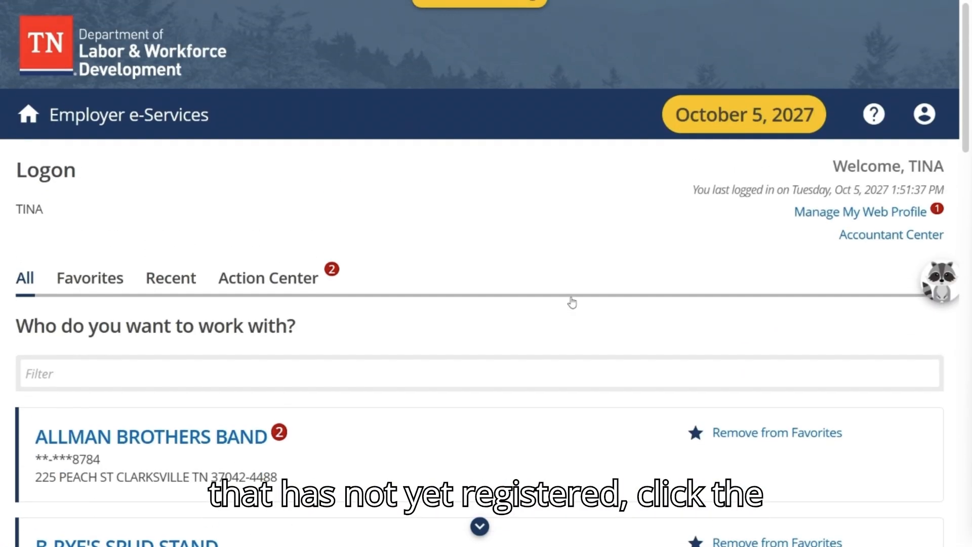
- Open the Accountant Center and go to the Client Information options
{"action": "left_click", "coordinate": [860, 242]}
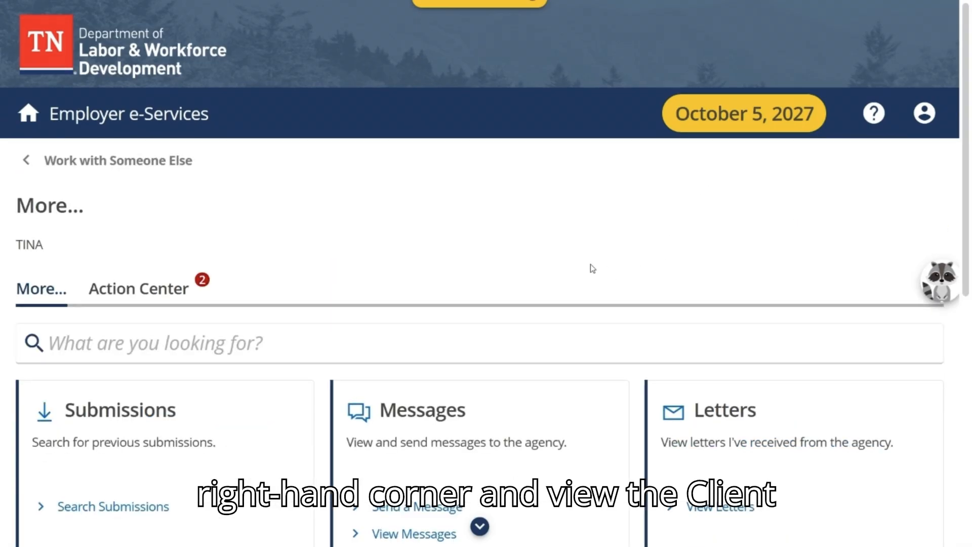
{"action": "scroll", "coordinate": [592, 269], "scroll_direction": "down", "scroll_amount": 6}
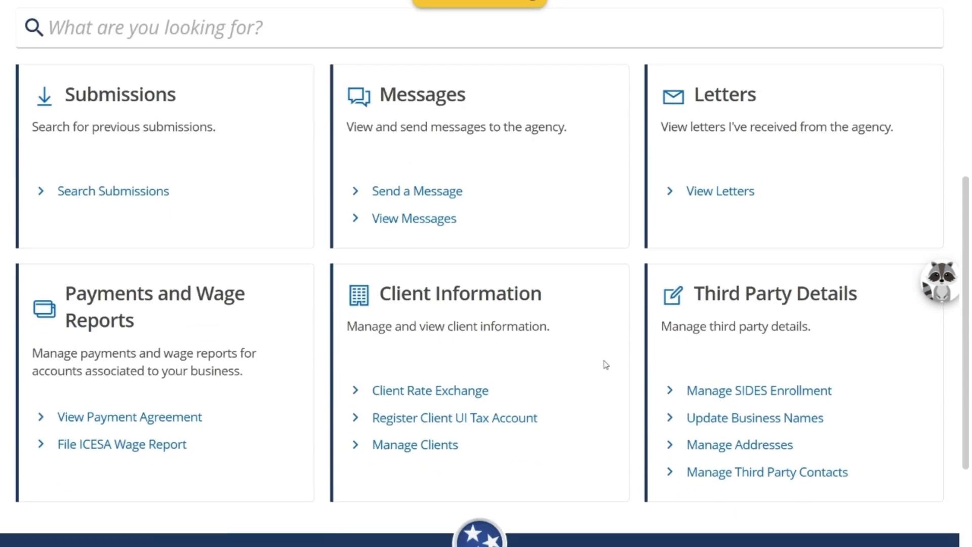